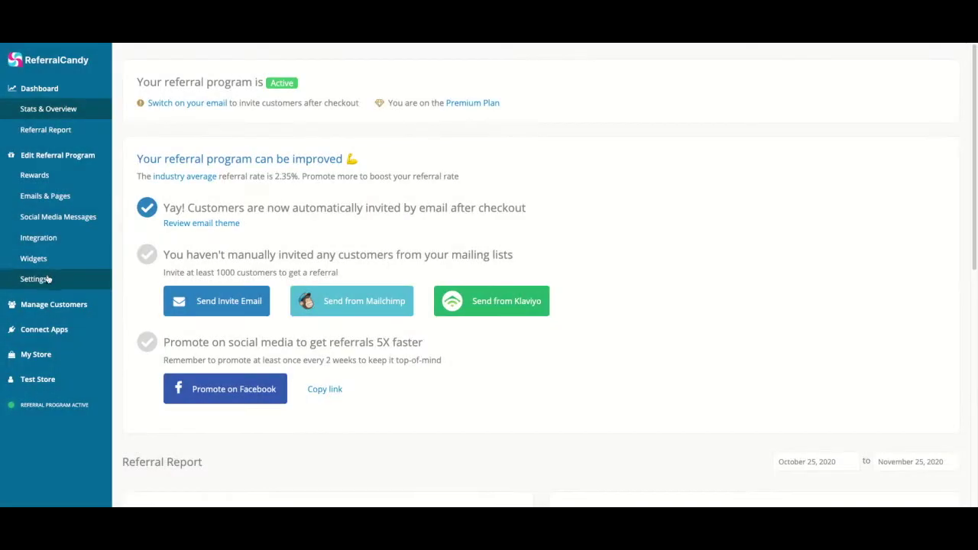
# - Open the referral program's Email Settings page from the sidebar
pyautogui.click(34, 279)
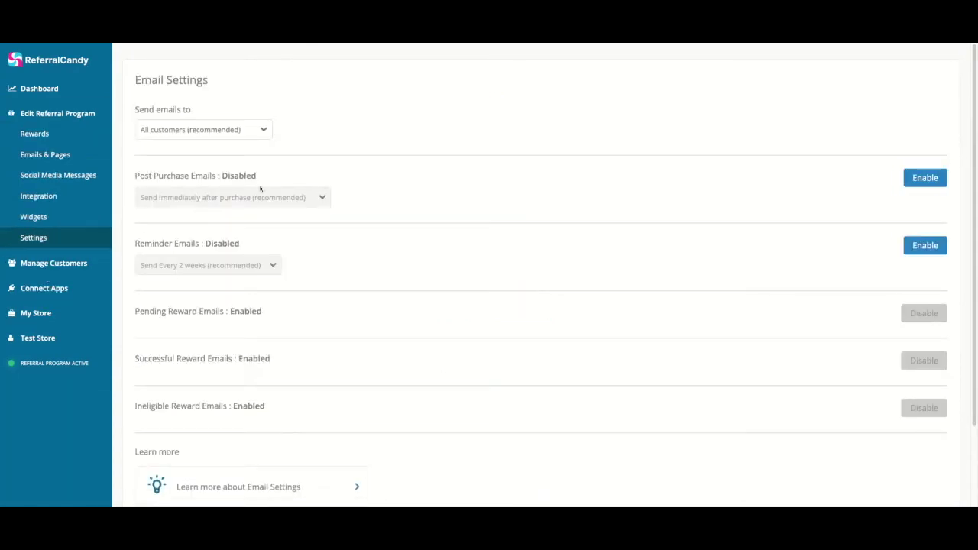
# - Enable Post Purchase Emails, then view the Add Customers options on the Invite Customers page
pyautogui.click(926, 178)
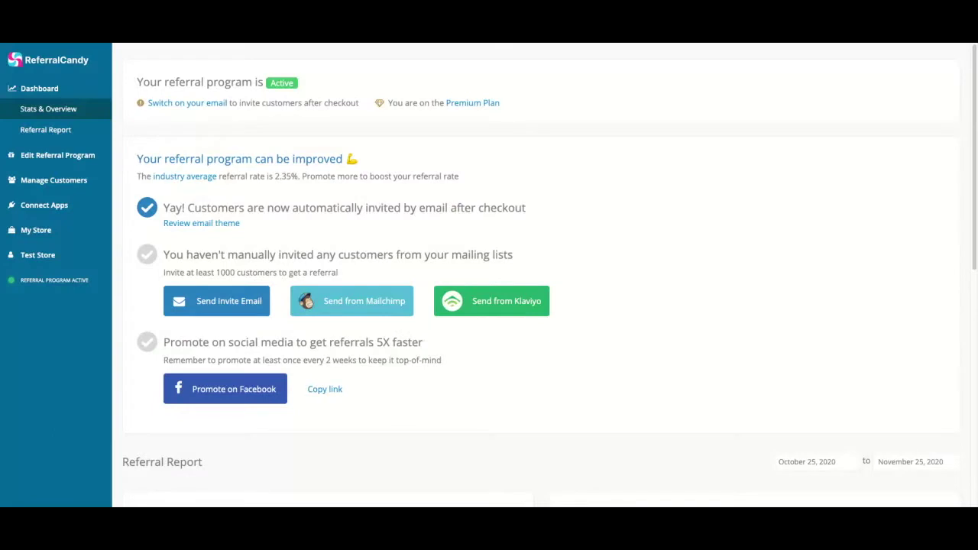
pyautogui.click(60, 180)
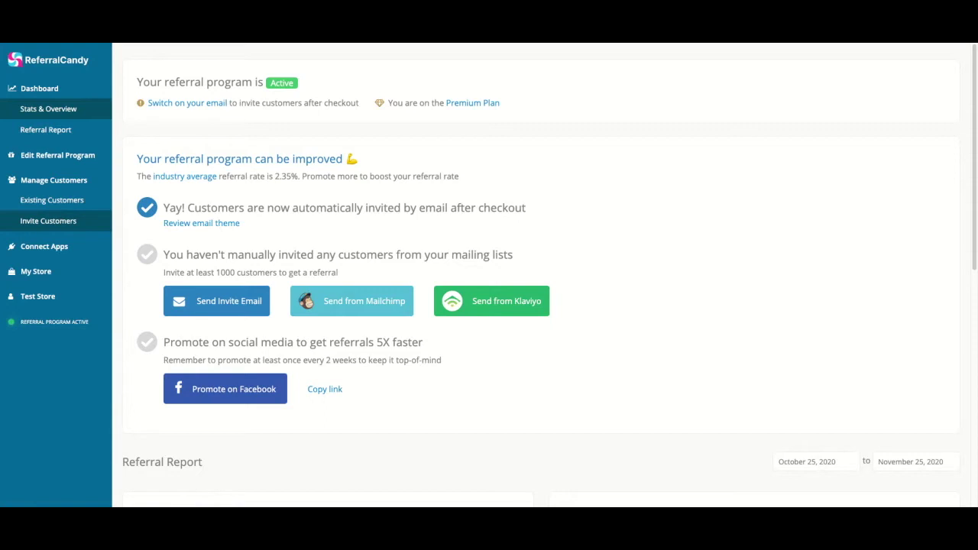
pyautogui.click(264, 161)
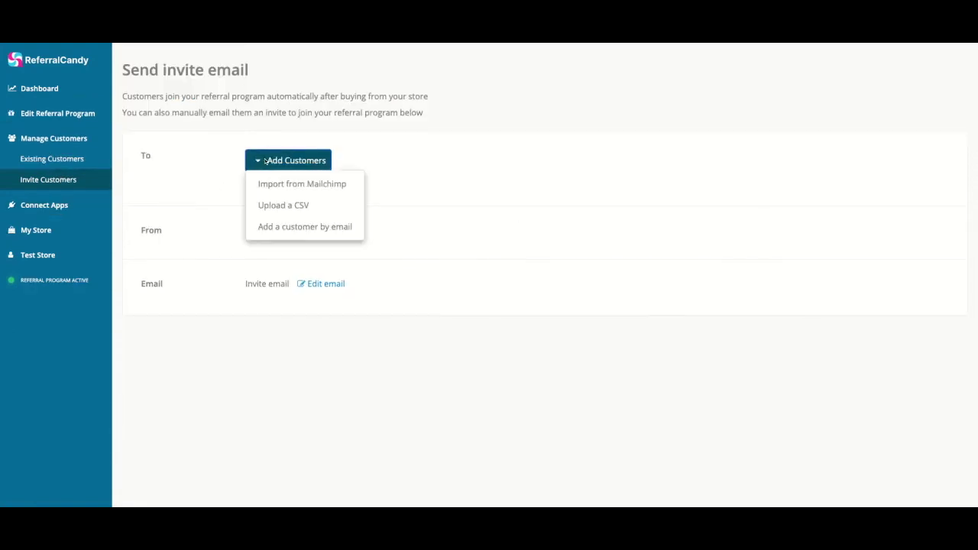
pyautogui.click(264, 161)
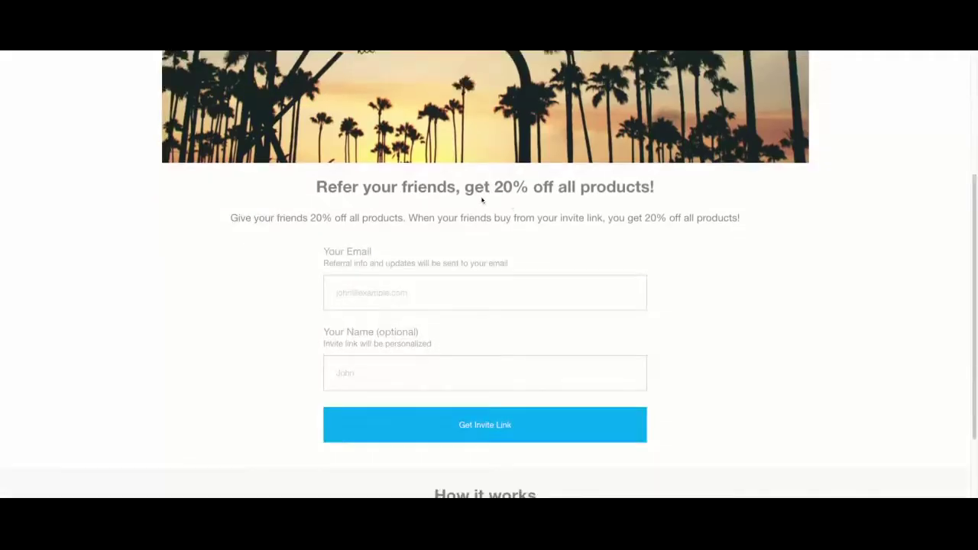
# - Scroll down to the landing page form and copy the personal invite link
pyautogui.scroll(-1, 454, 201)
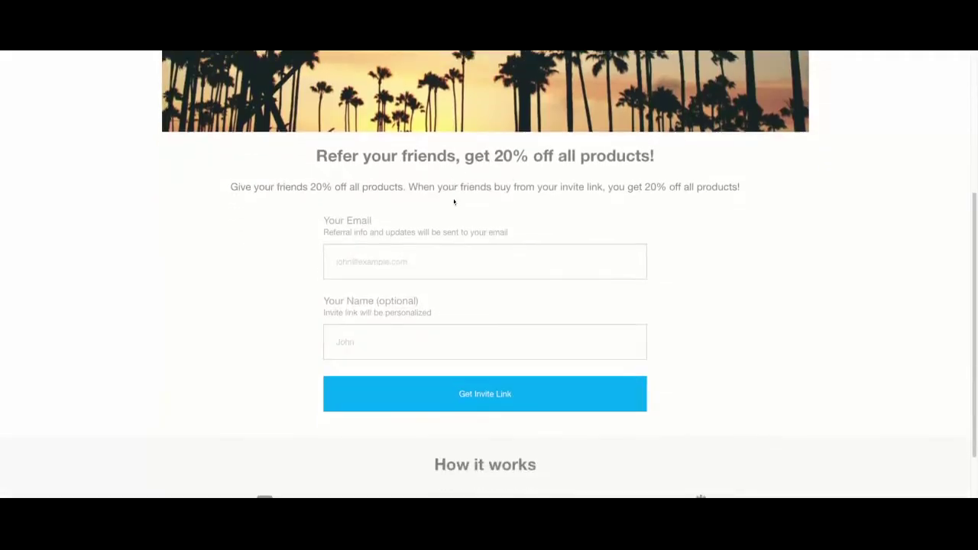
pyautogui.scroll(-2, 454, 201)
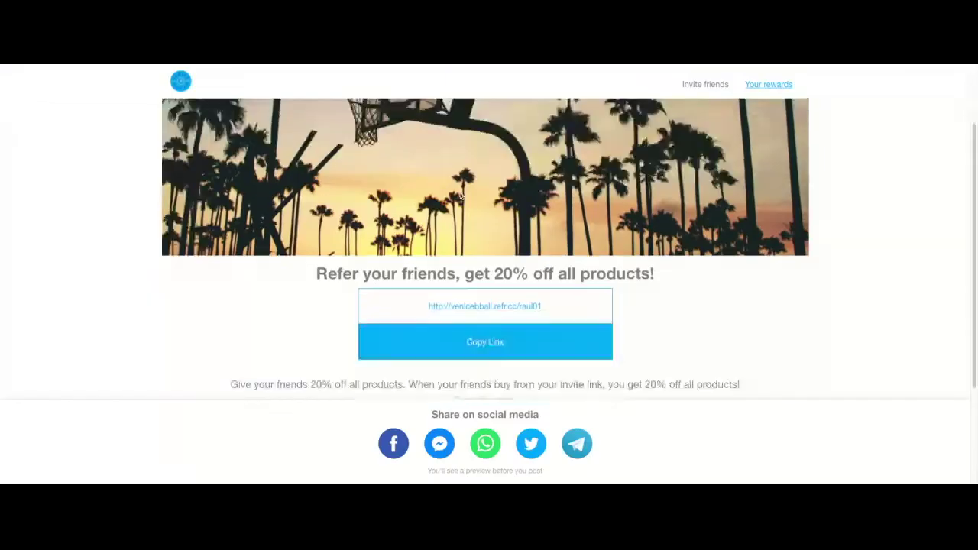
pyautogui.scroll(-3, 462, 193)
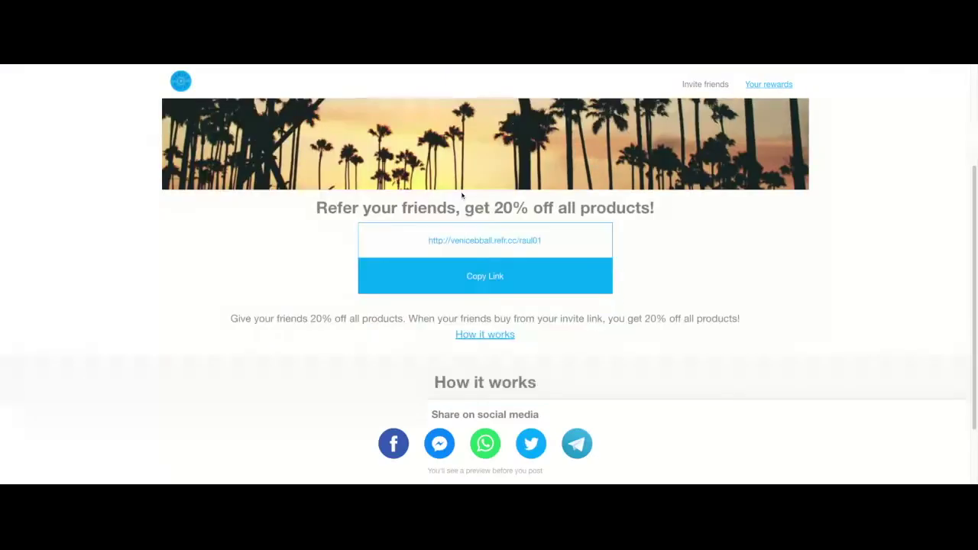
pyautogui.click(565, 200)
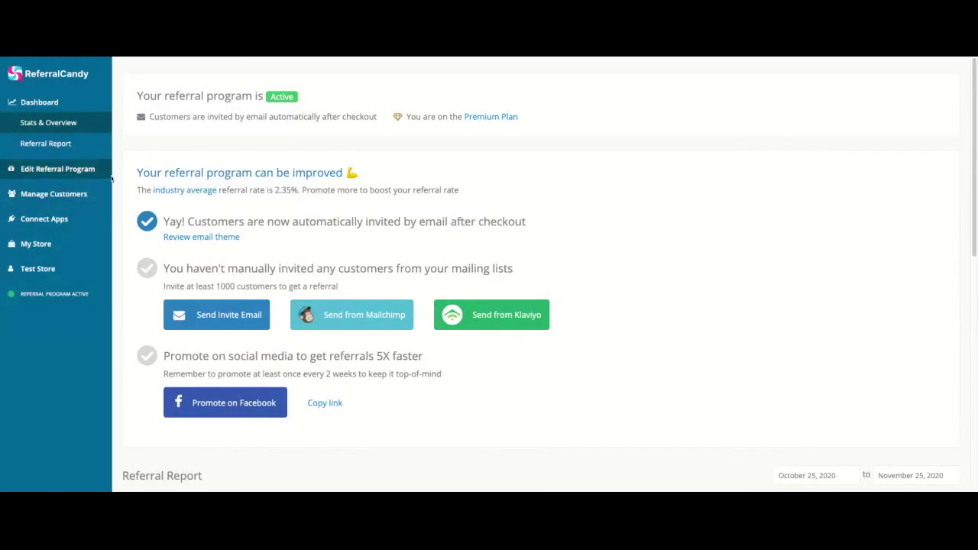
# - Open the trusted advocate from Existing Customers and review their Recent Activity
pyautogui.click(65, 196)
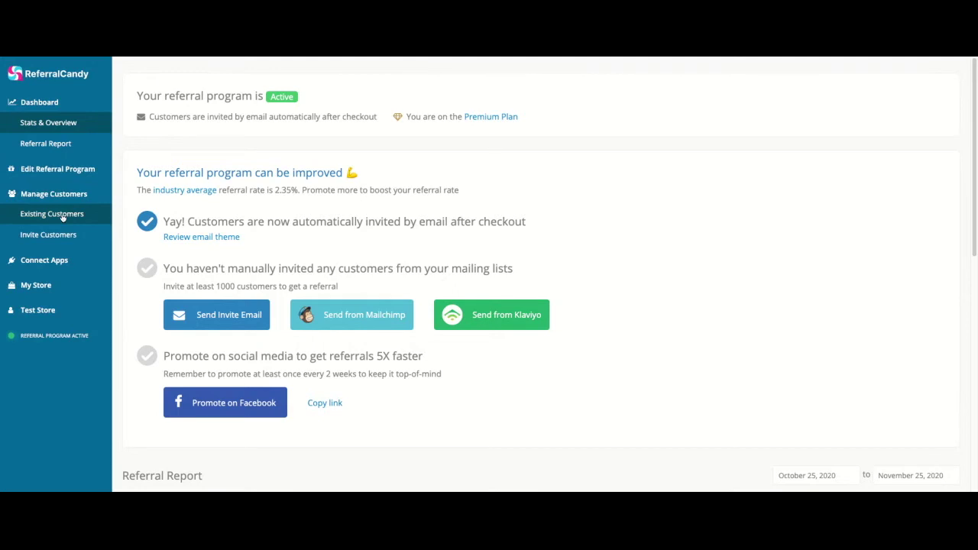
pyautogui.click(63, 217)
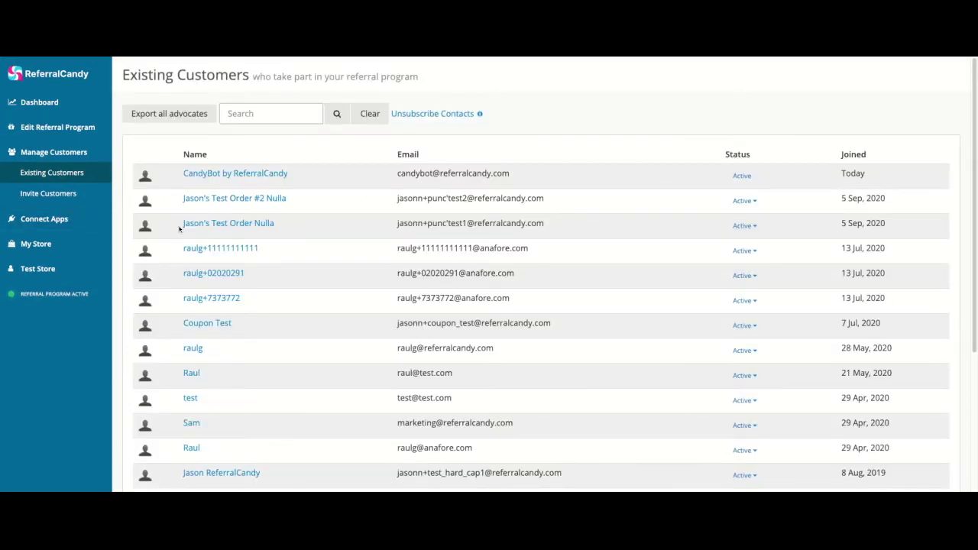
pyautogui.click(193, 348)
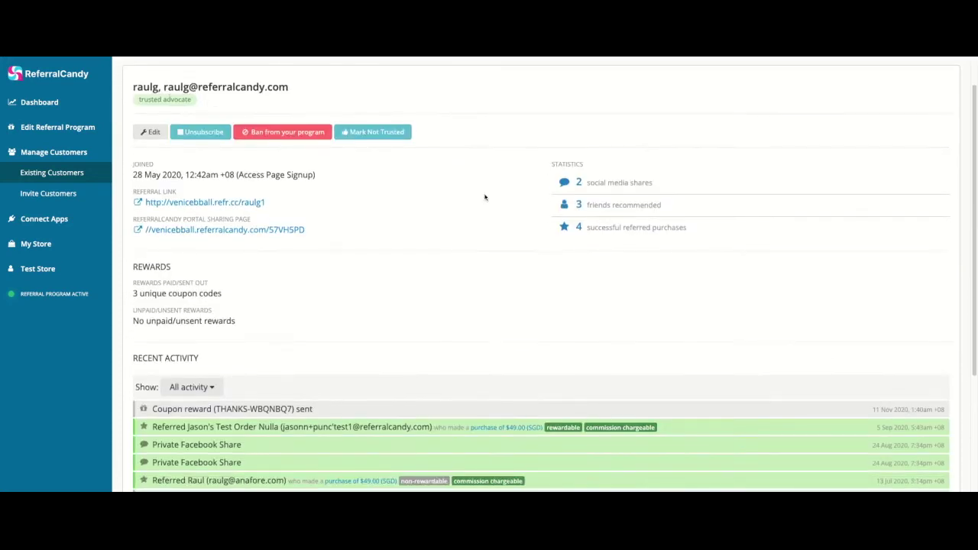
pyautogui.scroll(-2, 482, 197)
pyautogui.scroll(-1, 481, 198)
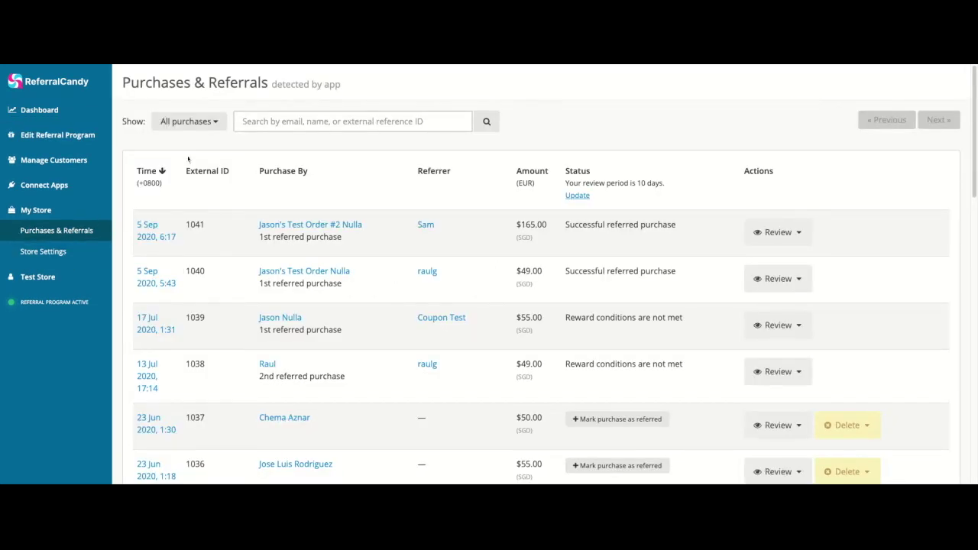
# - Show only Referred purchases and start marking order 1035 as referred
pyautogui.click(203, 127)
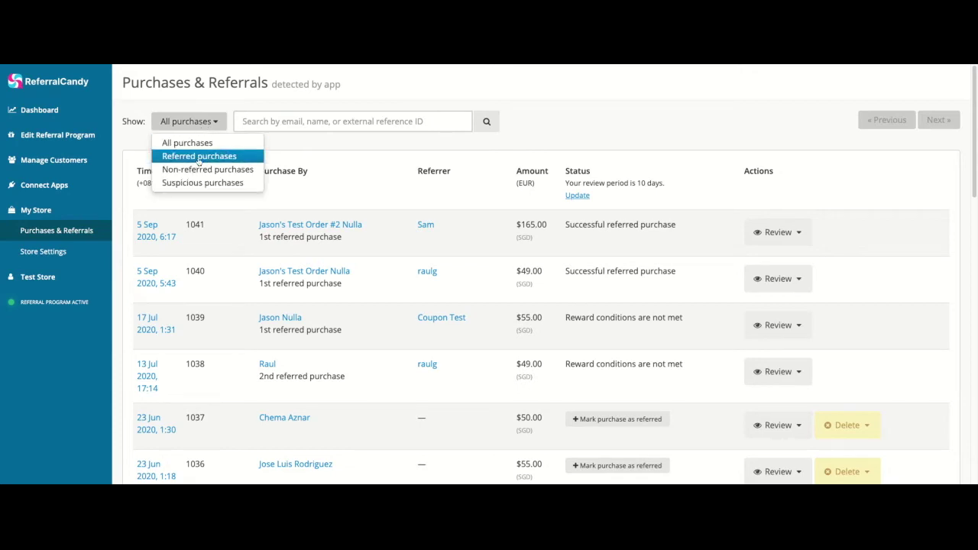
pyautogui.click(198, 159)
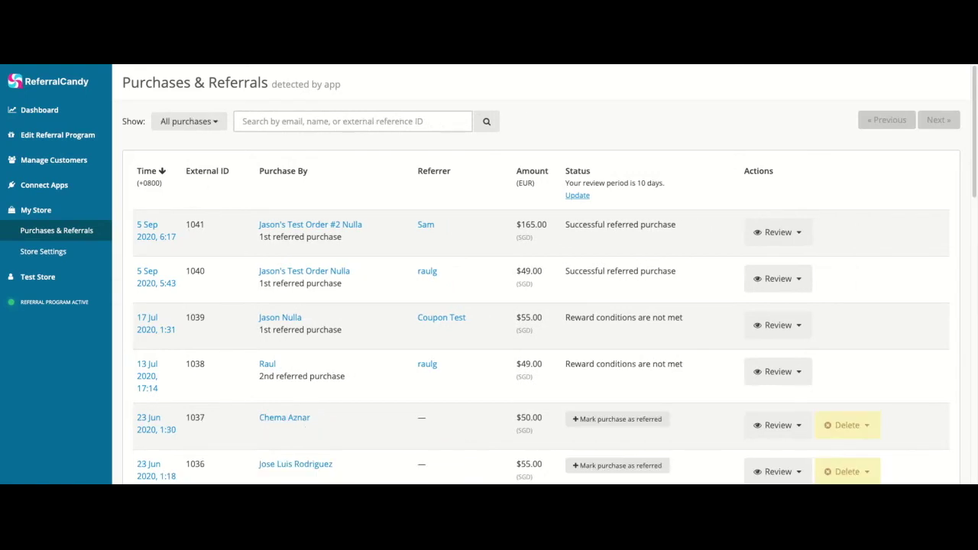
pyautogui.scroll(-5, 352, 194)
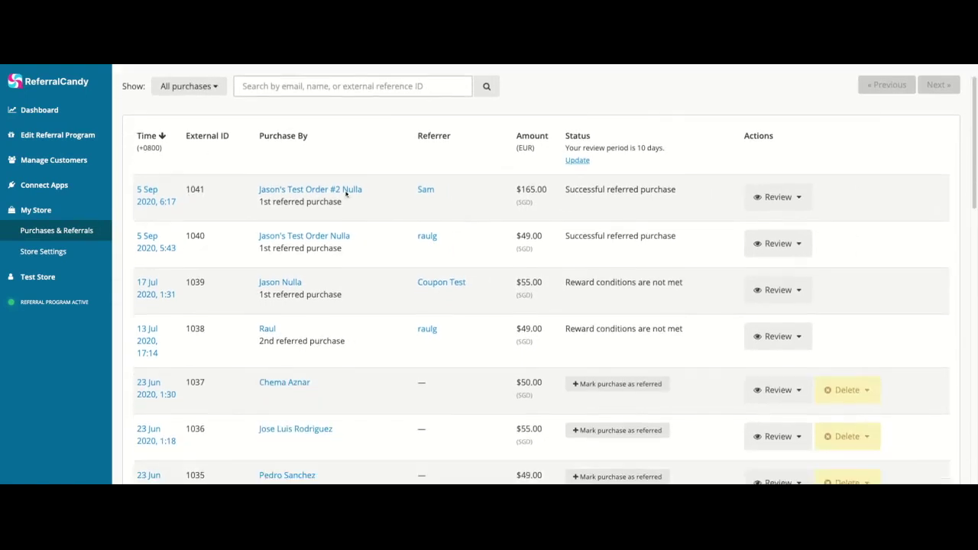
pyautogui.scroll(-4, 351, 194)
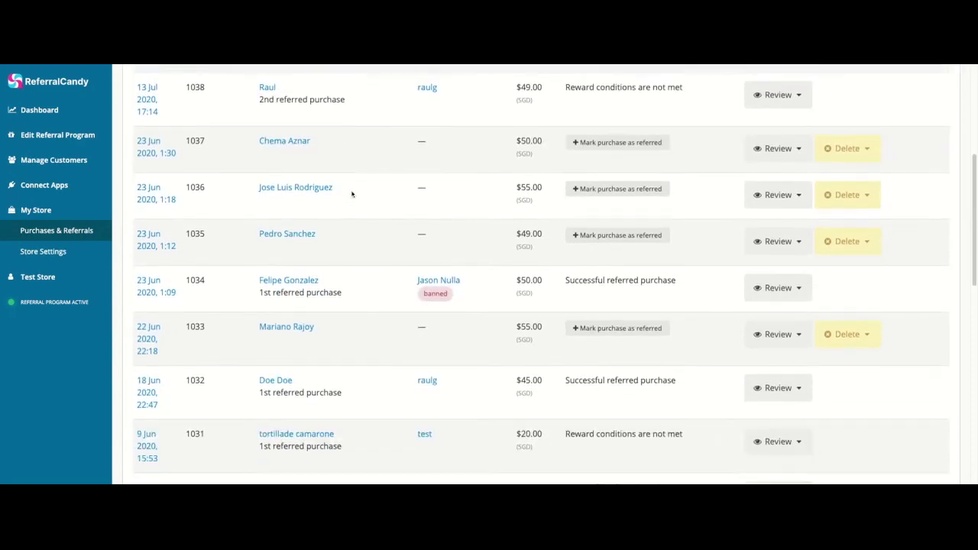
pyautogui.scroll(-2, 351, 194)
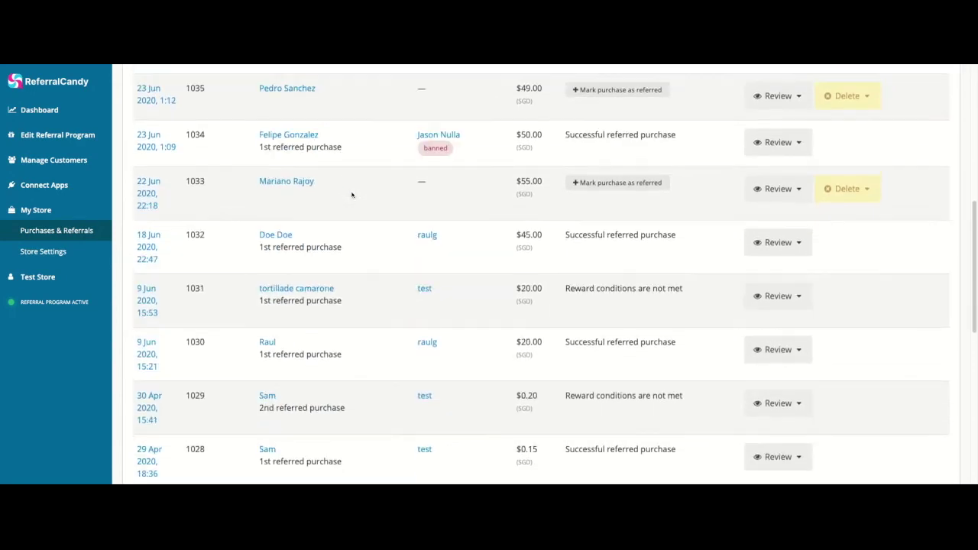
pyautogui.scroll(3, 415, 181)
pyautogui.click(600, 181)
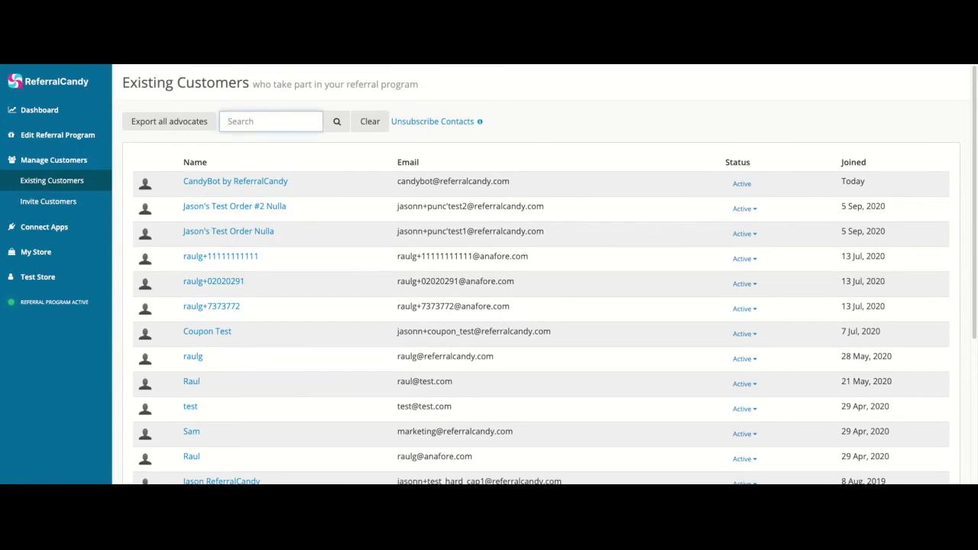
# - Search Existing Customers by the advocate's e-mail address, review their profile, and return to Purchases & Referrals
pyautogui.press('Return')
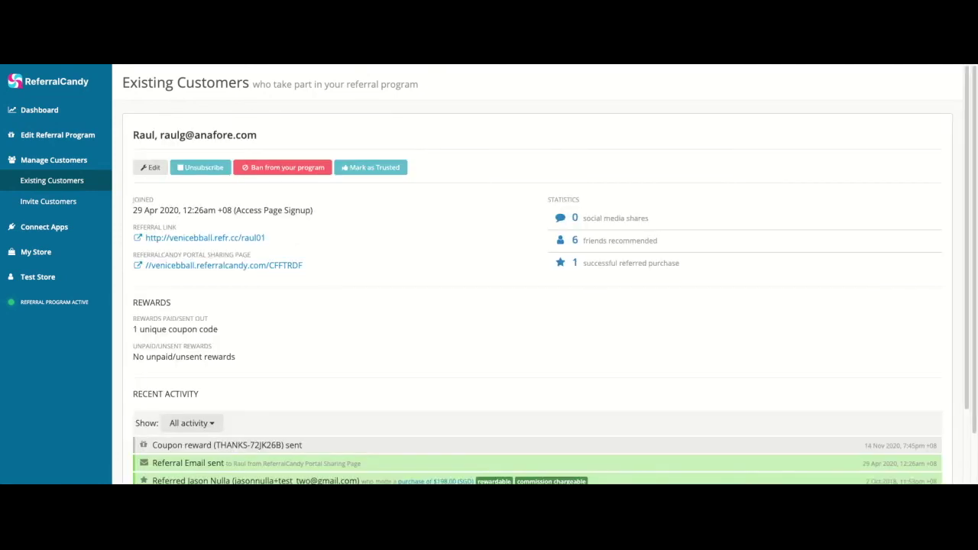
pyautogui.scroll(-2, 428, 327)
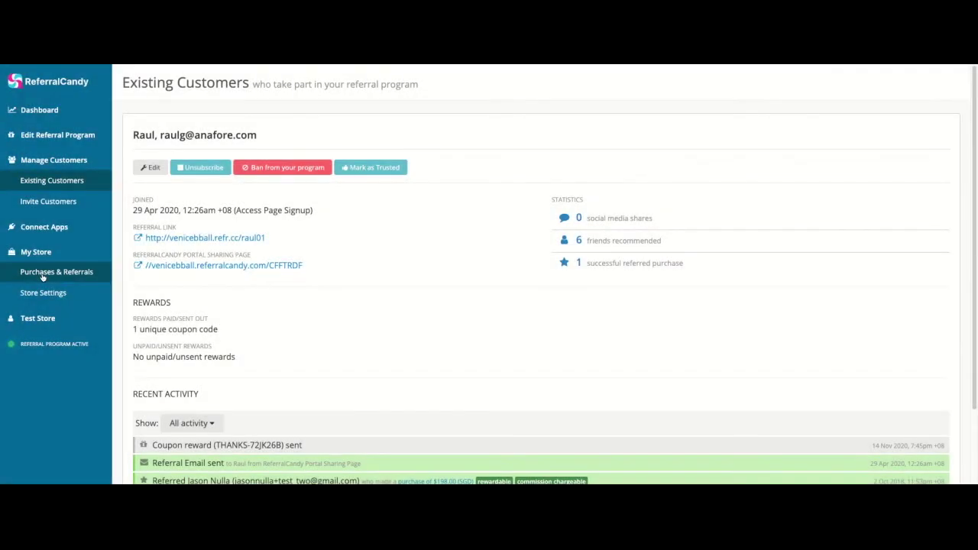
pyautogui.click(43, 272)
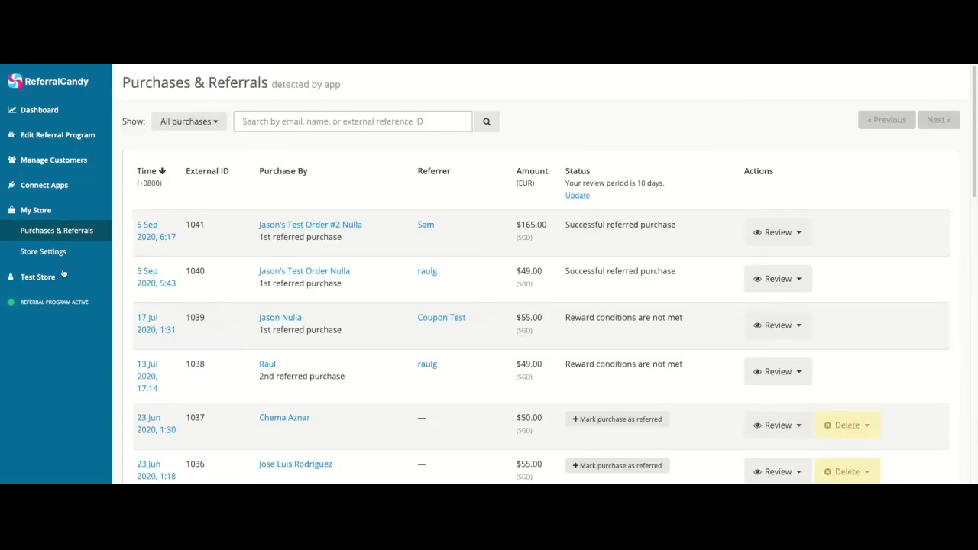
# - Open the 5 Sep 2020, 6:17 purchase details of order 1041 to review its referrer and status
pyautogui.moveTo(566, 225); pyautogui.dragTo(675, 225)
pyautogui.click(568, 228)
pyautogui.click(144, 236)
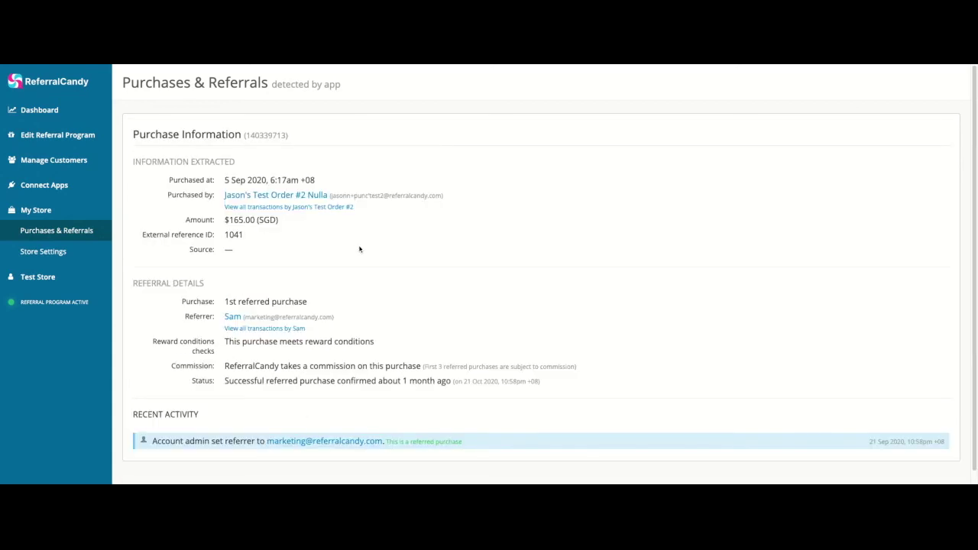
pyautogui.scroll(-1, 360, 249)
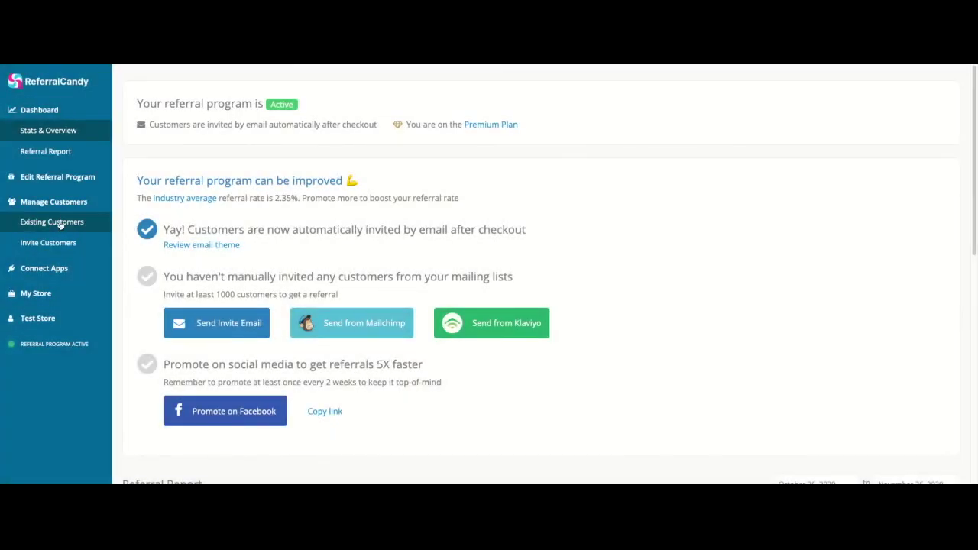
# - Edit the trusted advocate's contact details and save name, e-mail and English language unchanged
pyautogui.click(61, 224)
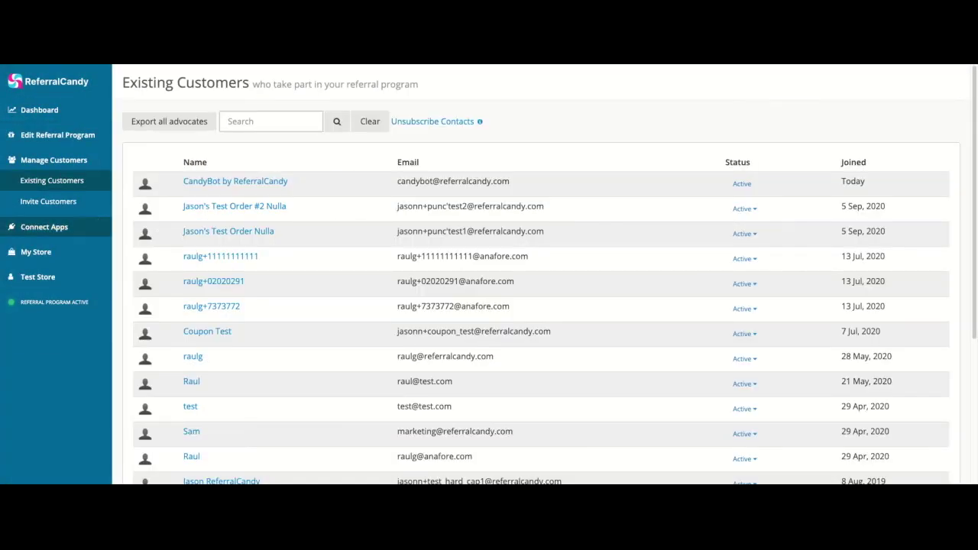
pyautogui.click(194, 357)
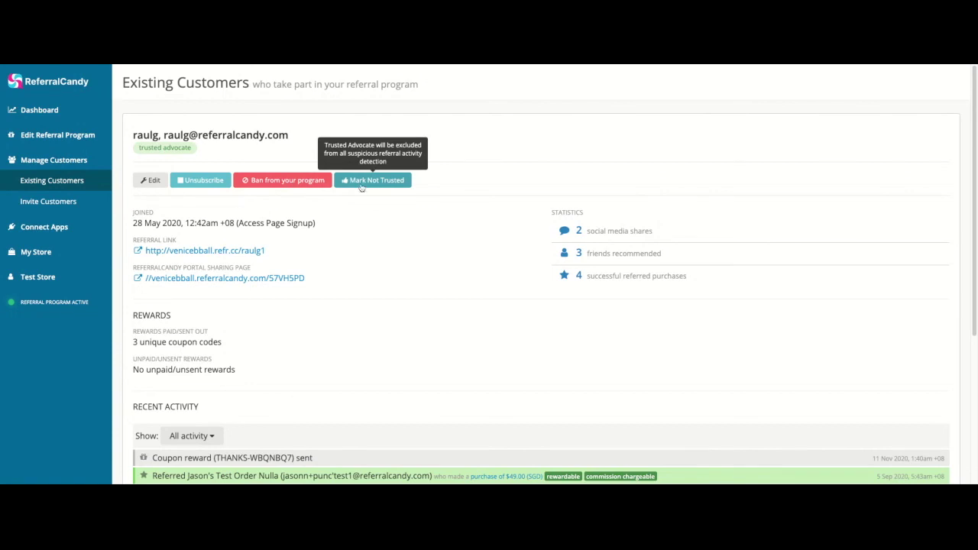
pyautogui.click(153, 183)
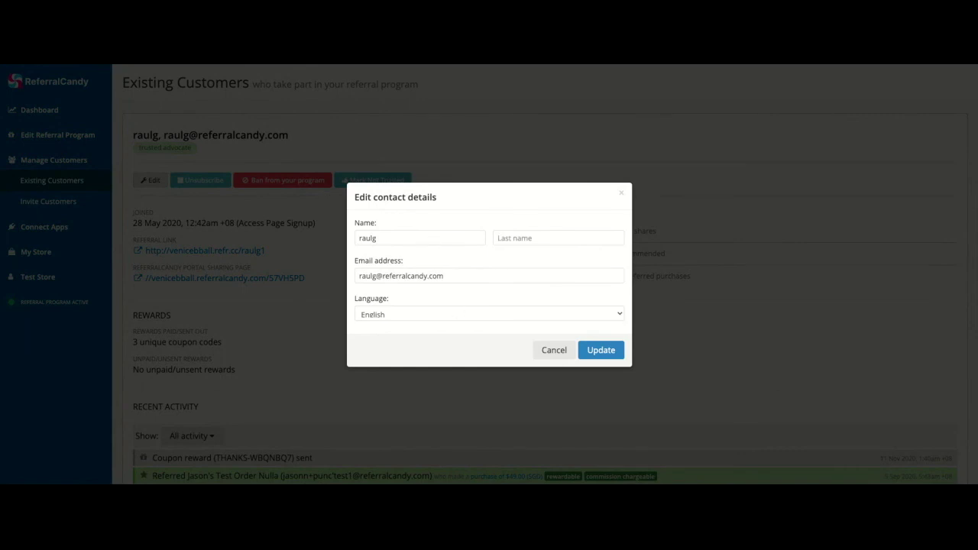
pyautogui.click(599, 350)
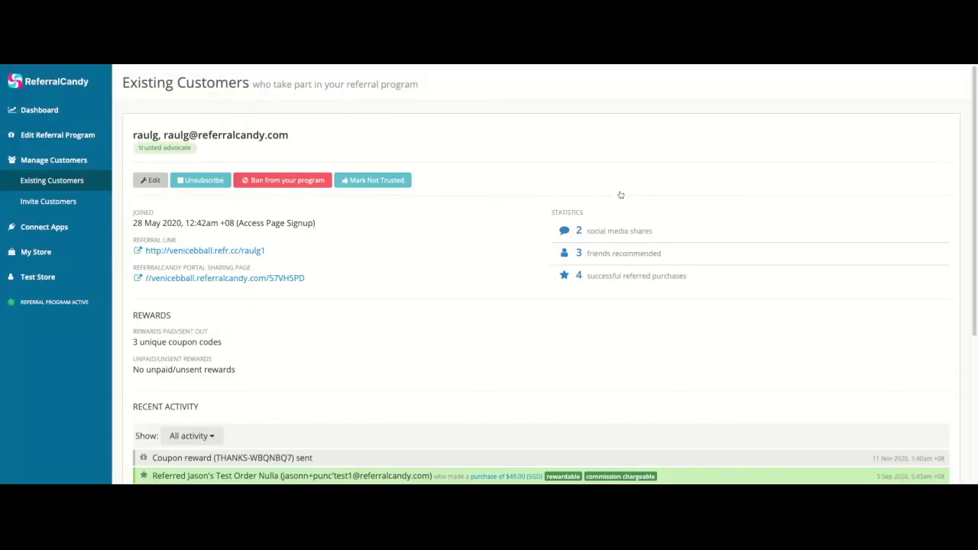